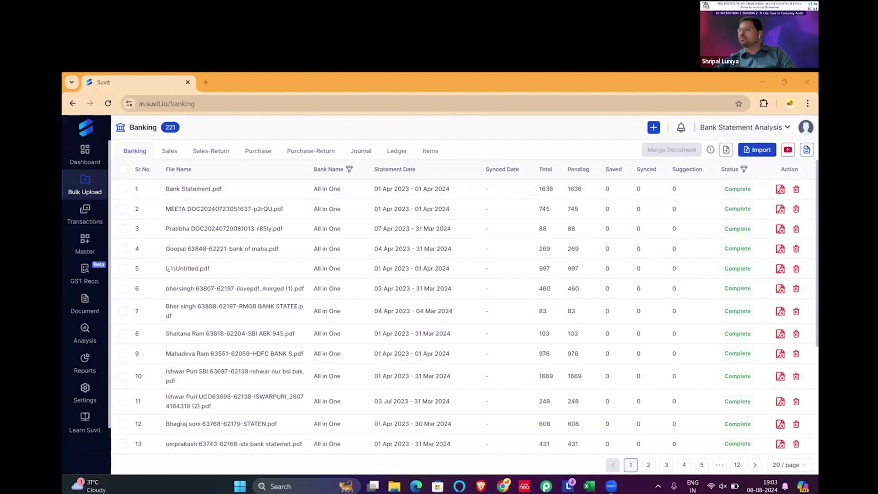
Switch to File Explorer and open Bank Statement.pdf from the AI ICAI folder
left_click(392, 488)
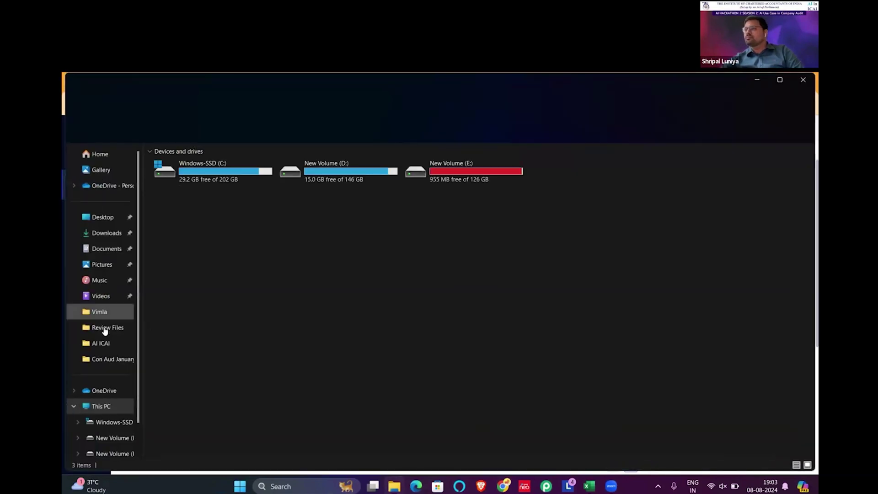
left_click(103, 344)
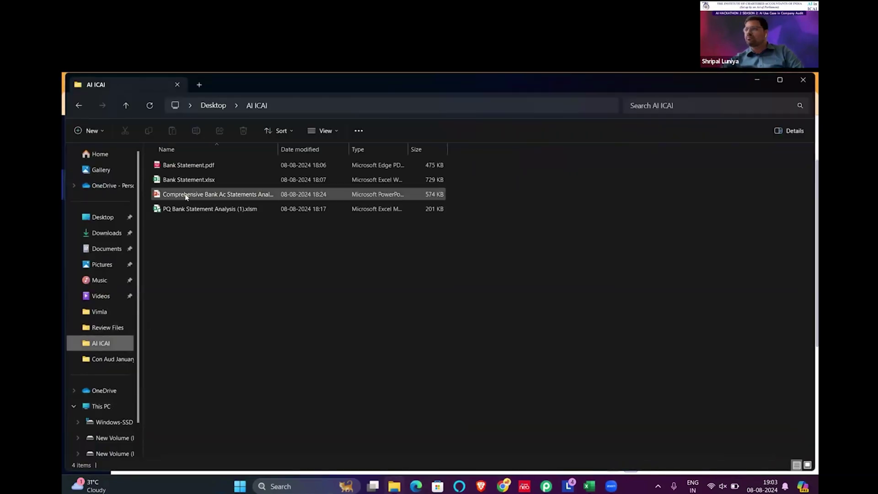
left_click(185, 166)
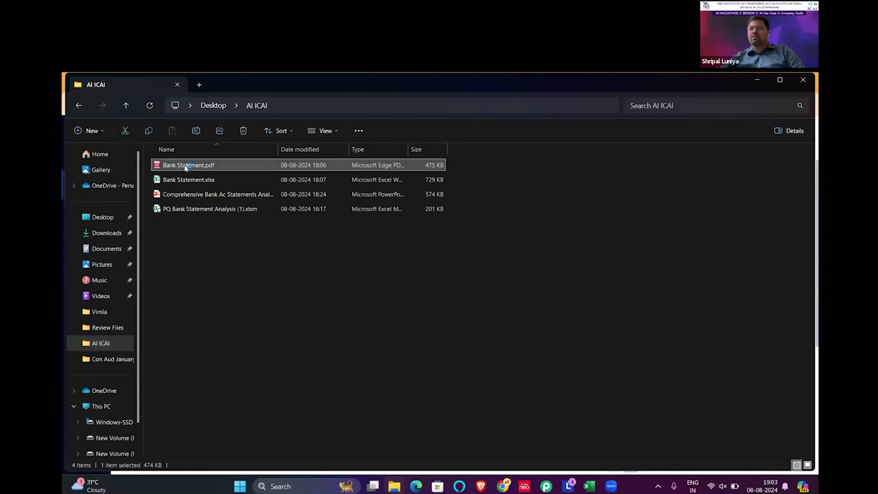
key("Return")
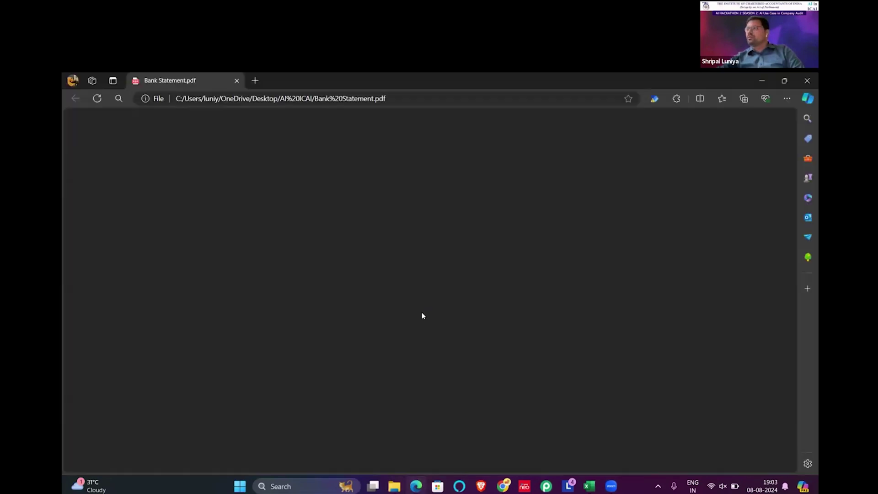
Look through the transaction pages of the bank statement PDF and close it
scroll(422, 316, "down", 10)
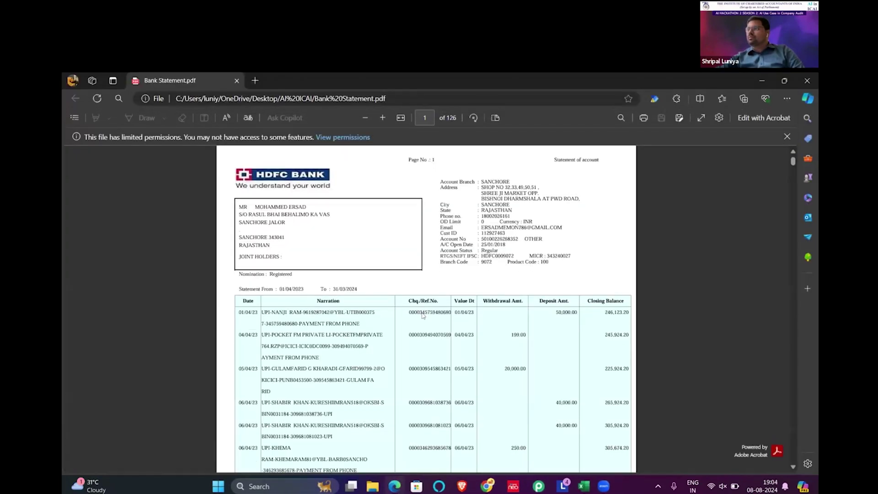
scroll(422, 316, "down", 10)
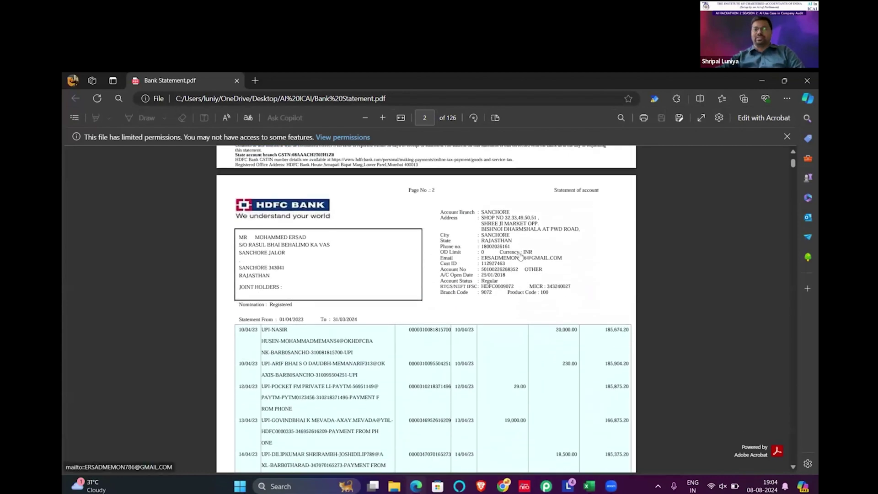
scroll(521, 255, "down", 10)
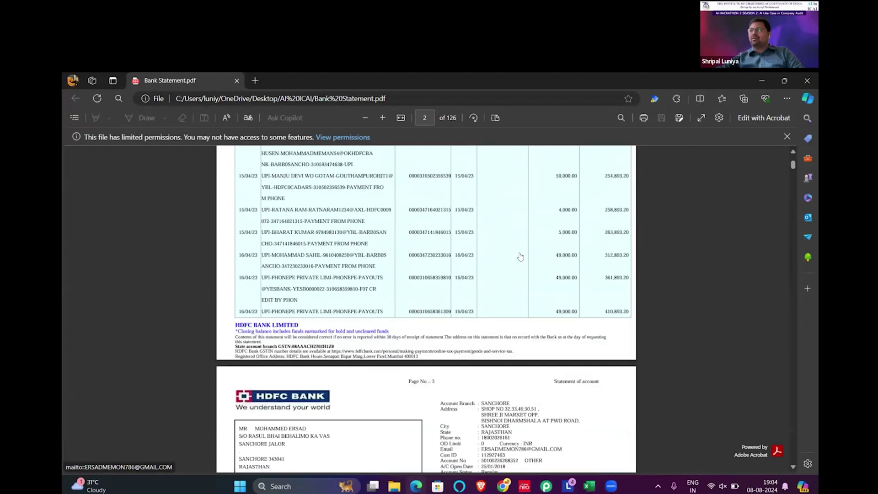
scroll(520, 256, "down", 20)
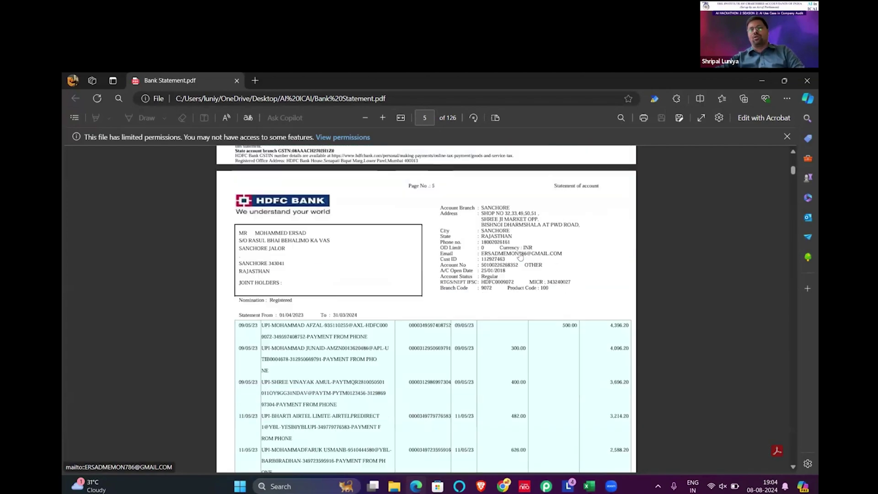
scroll(521, 256, "down", 15)
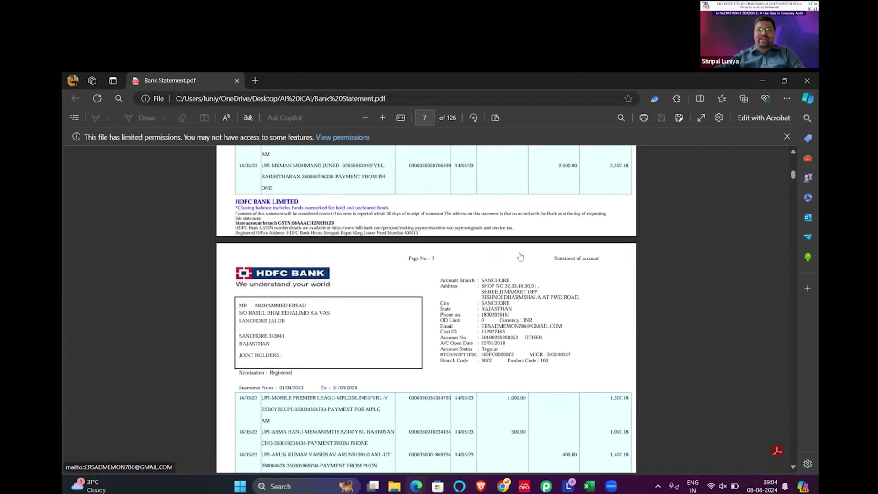
scroll(520, 256, "down", 1)
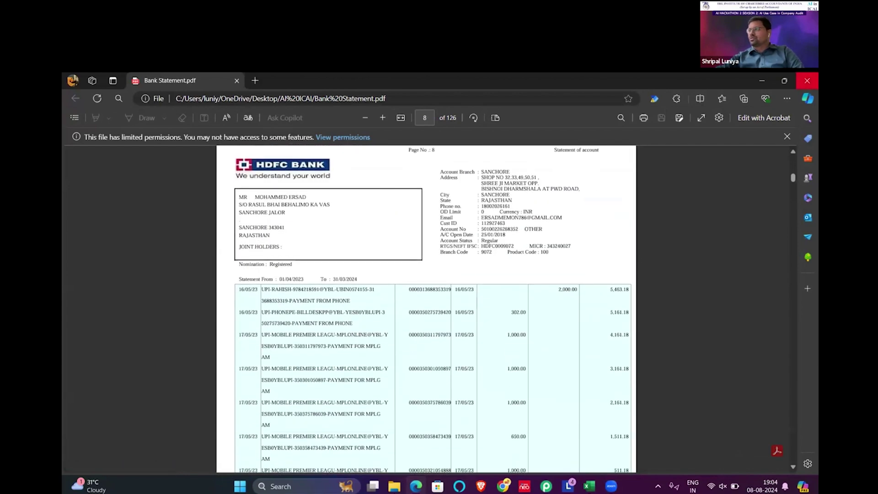
left_click(807, 81)
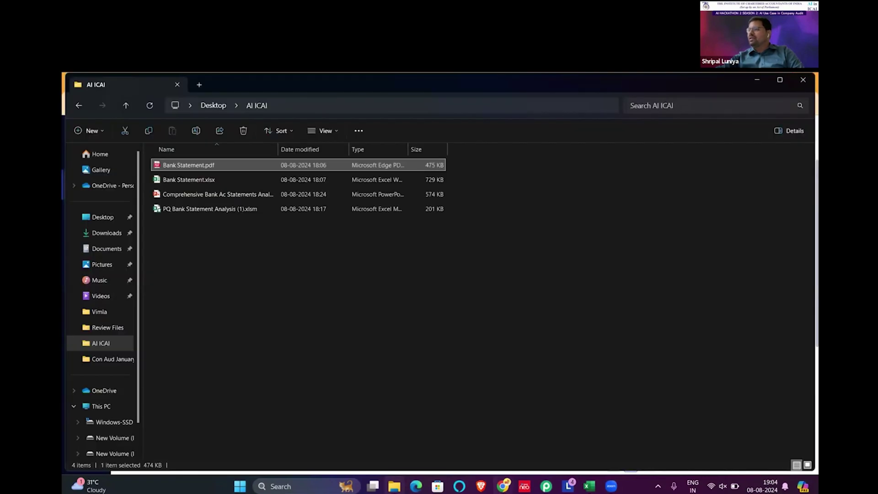
Switch to Suvit in Chrome and import Bank Statement.pdf from AI ICAI under the bank All in One, accepting the duplicate file name
left_click(506, 489)
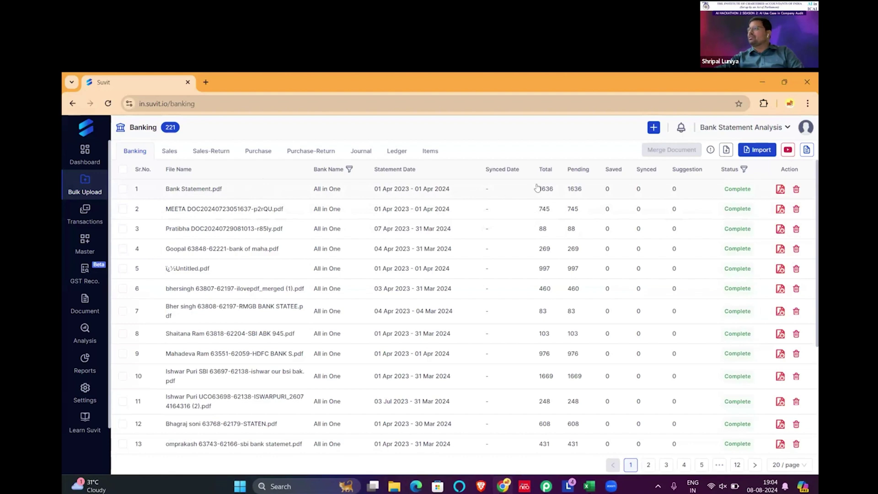
mouse_move(94, 191)
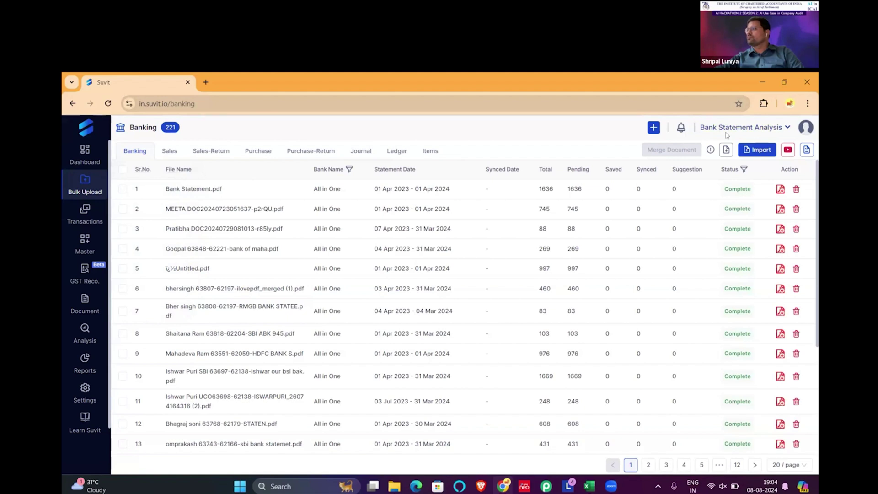
left_click(755, 150)
left_click(320, 211)
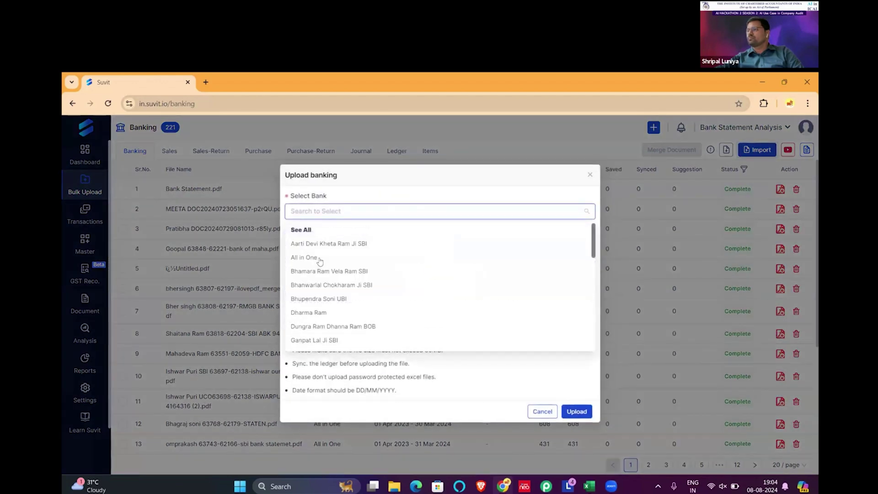
left_click(320, 258)
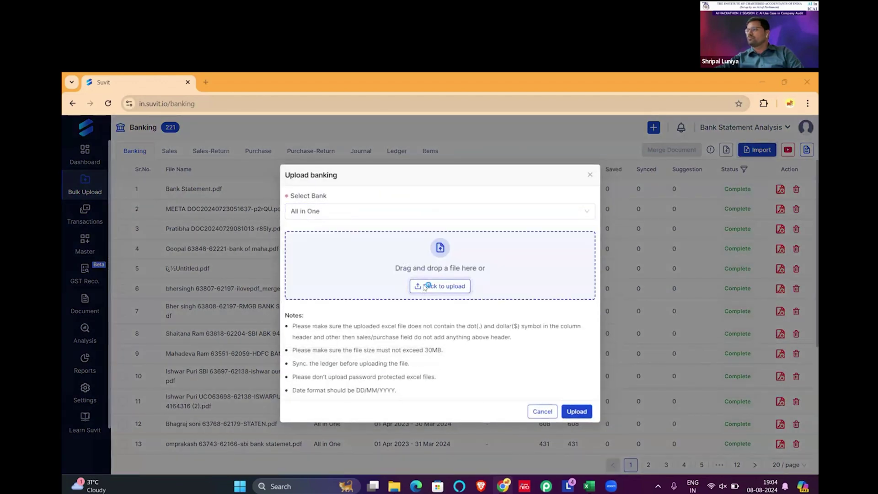
left_click(418, 286)
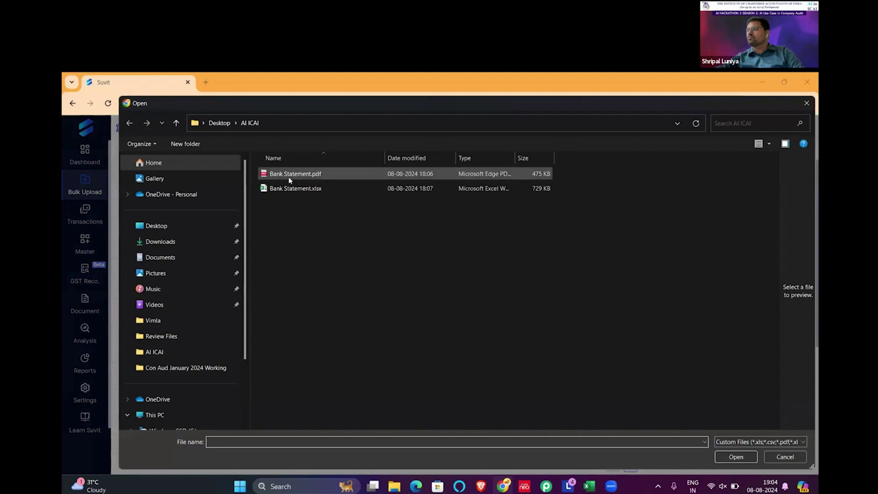
left_click(289, 174)
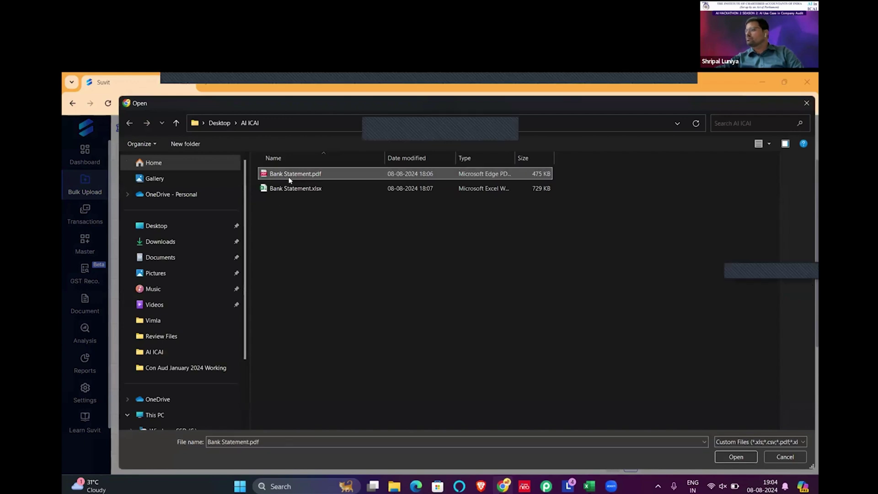
left_click(724, 453)
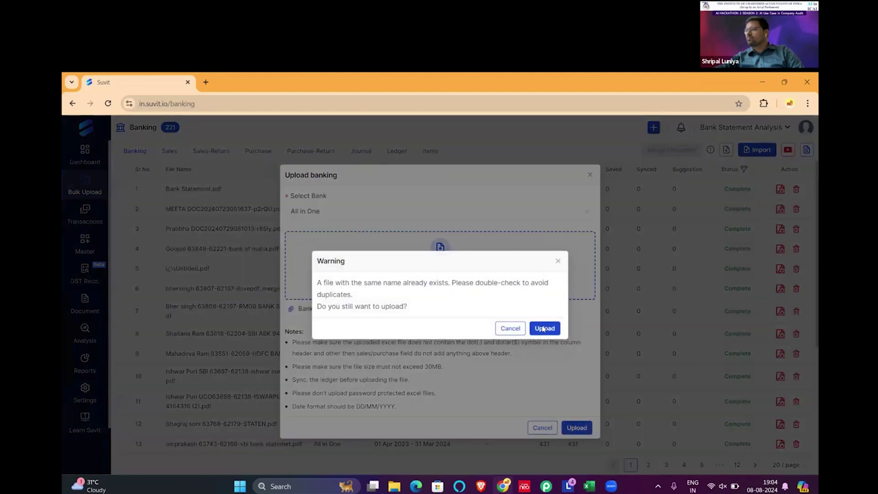
left_click(537, 327)
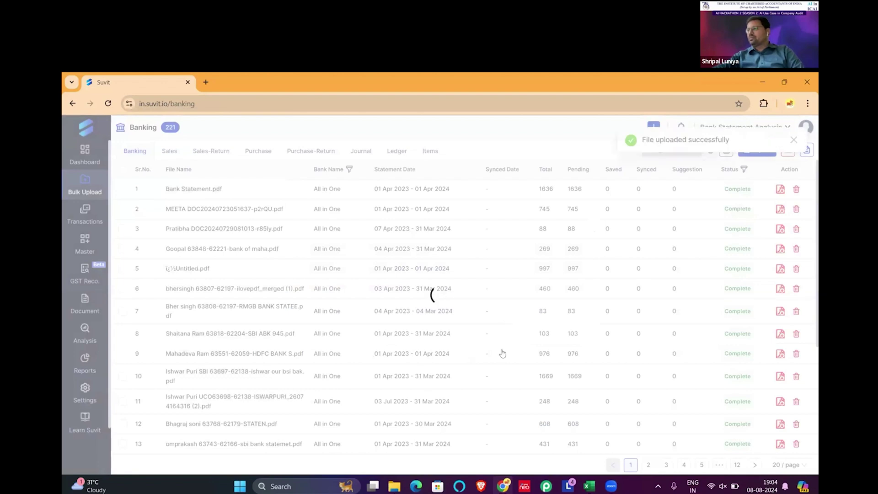
Open Bank Statement.xlsx from the AI ICAI folder in Excel, review the converted transactions and close the workbook
mouse_move(397, 491)
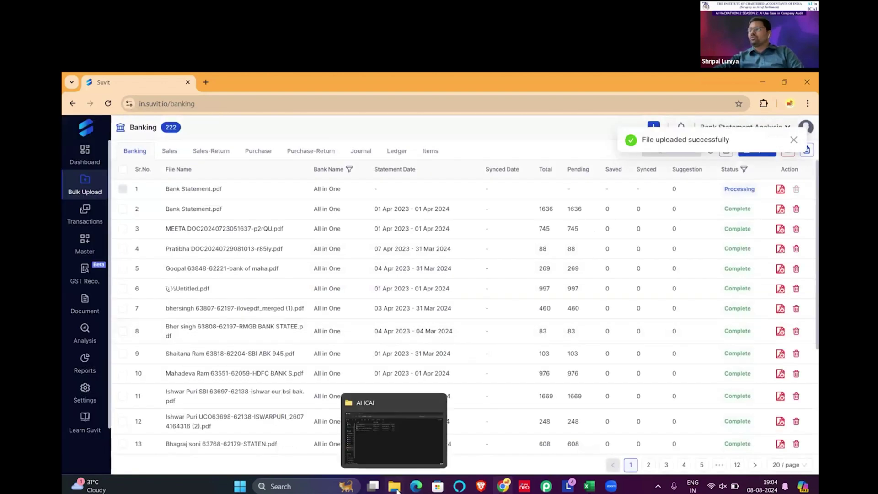
left_click(397, 437)
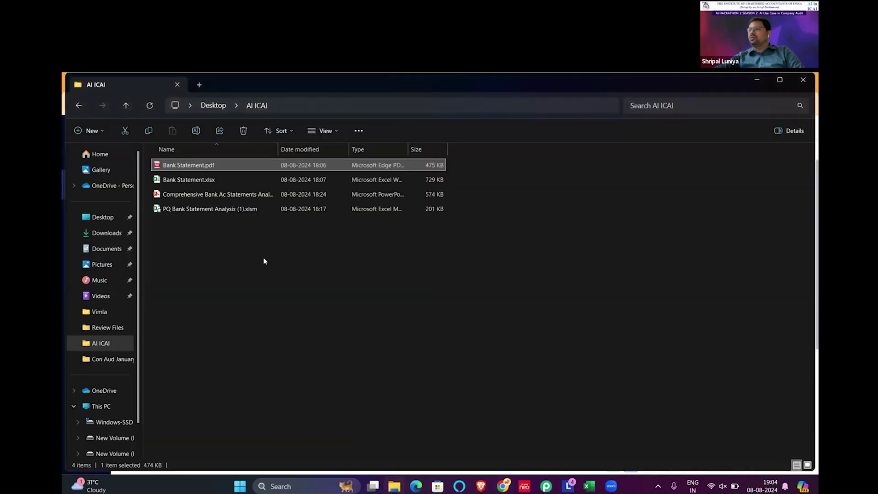
left_click(202, 181)
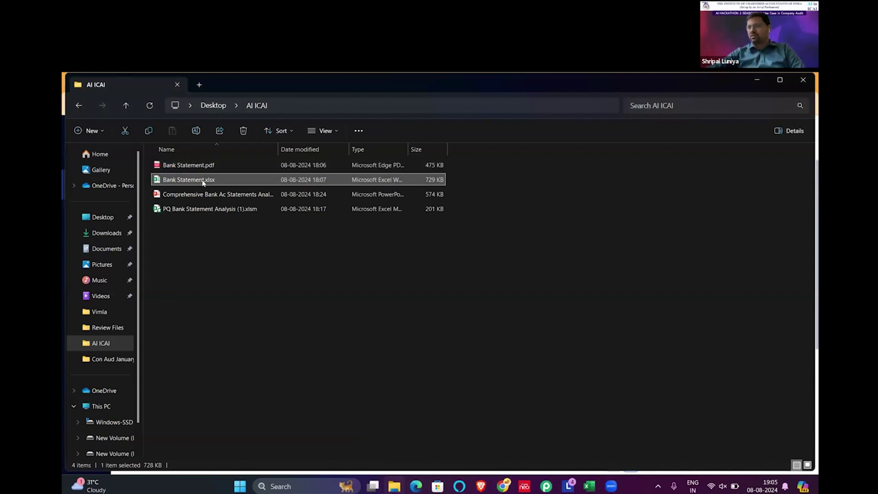
right_click(203, 181)
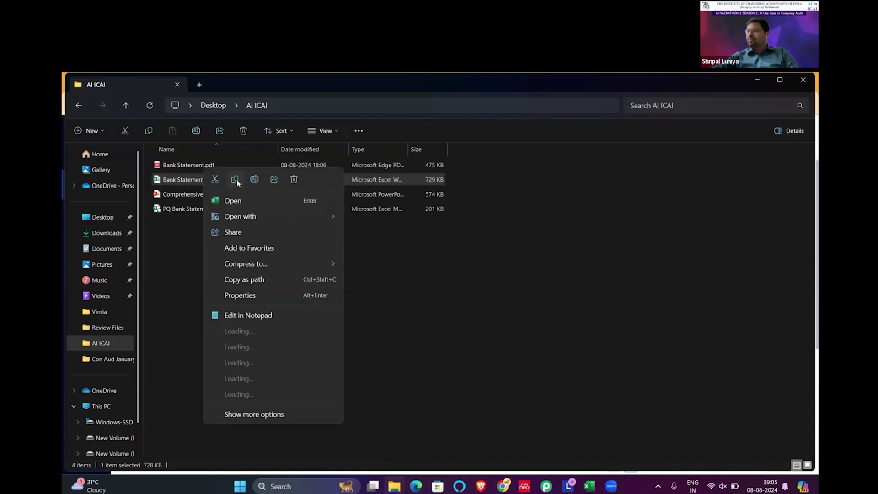
left_click(230, 198)
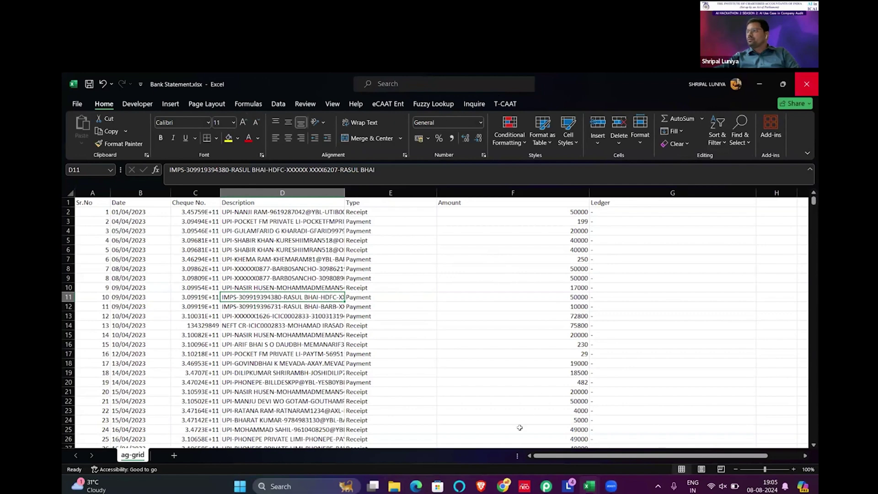
key("ctrl+w")
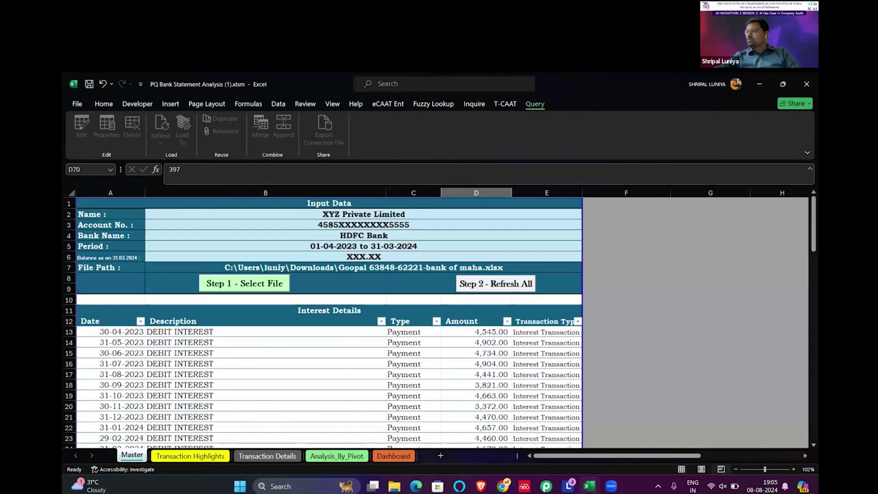
Check the upload status in Suvit and, in the PQ Bank Statement Analysis workbook in Excel, select Bank Statement.xlsx from AI ICAI as input file
left_click(503, 486)
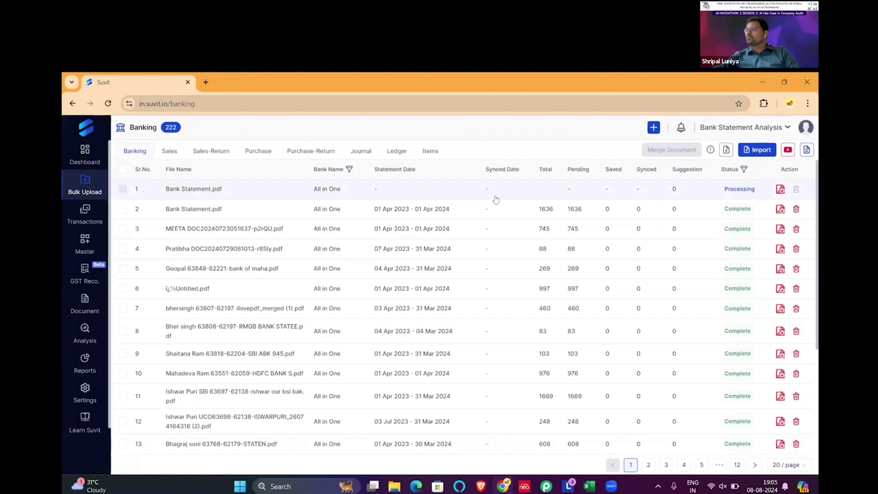
left_click(589, 489)
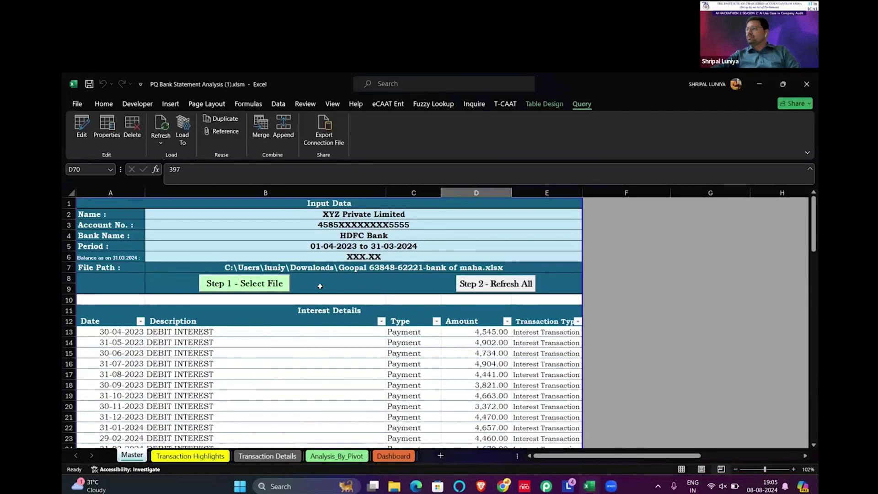
left_click(321, 286)
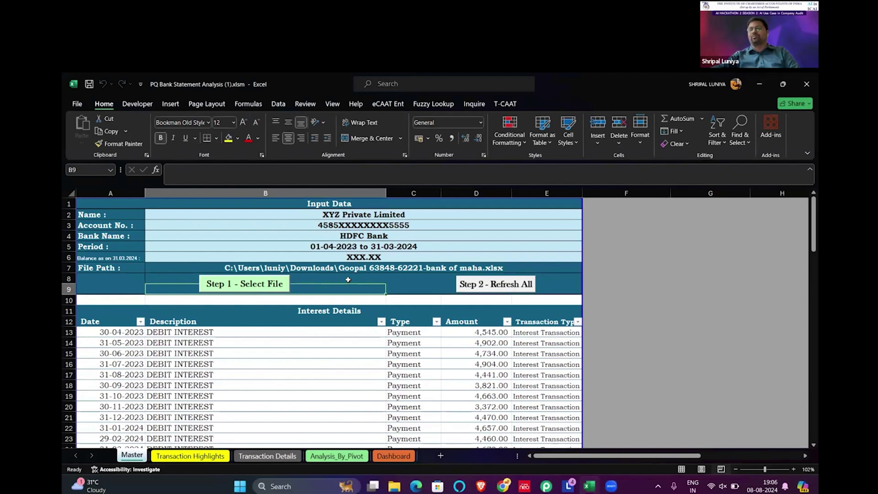
left_click(268, 285)
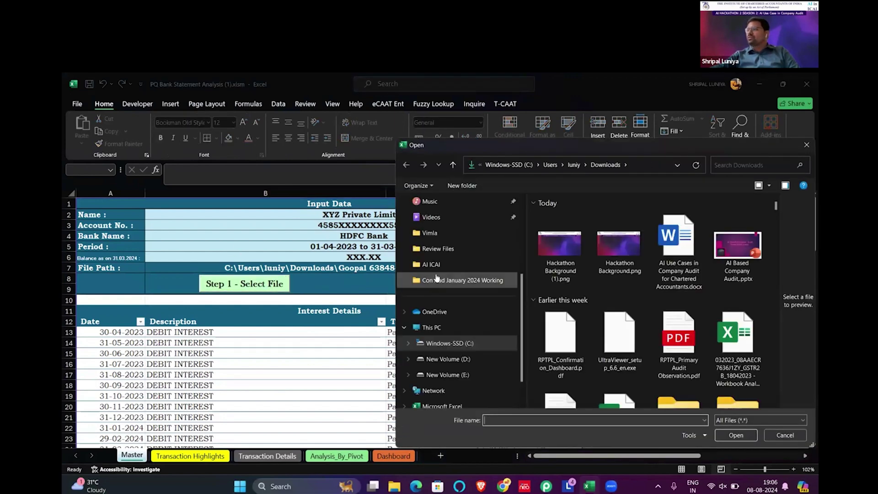
left_click(431, 265)
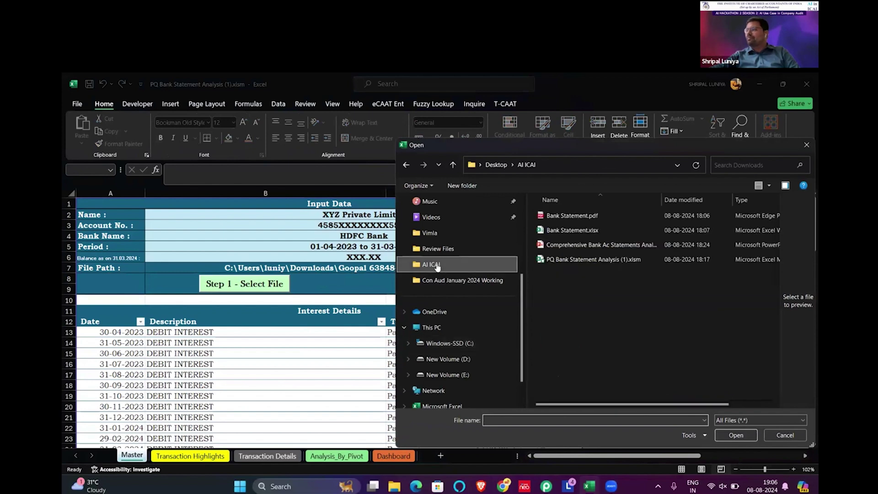
left_click(588, 231)
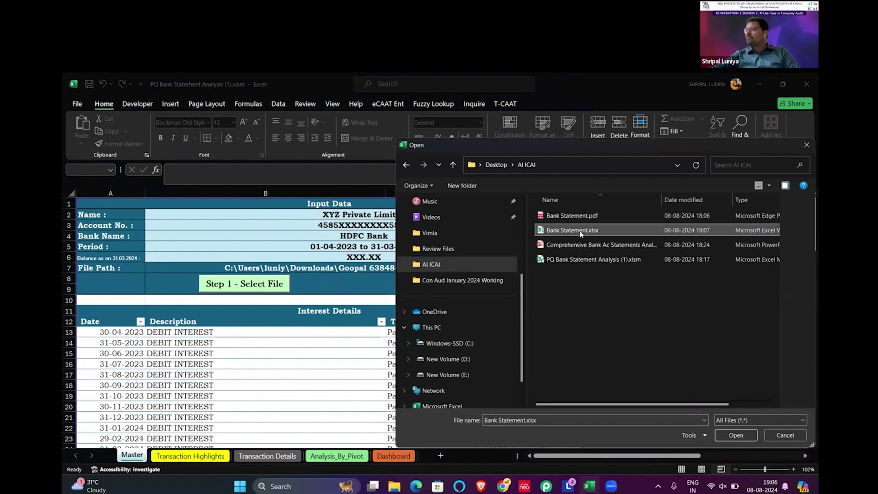
left_click(736, 435)
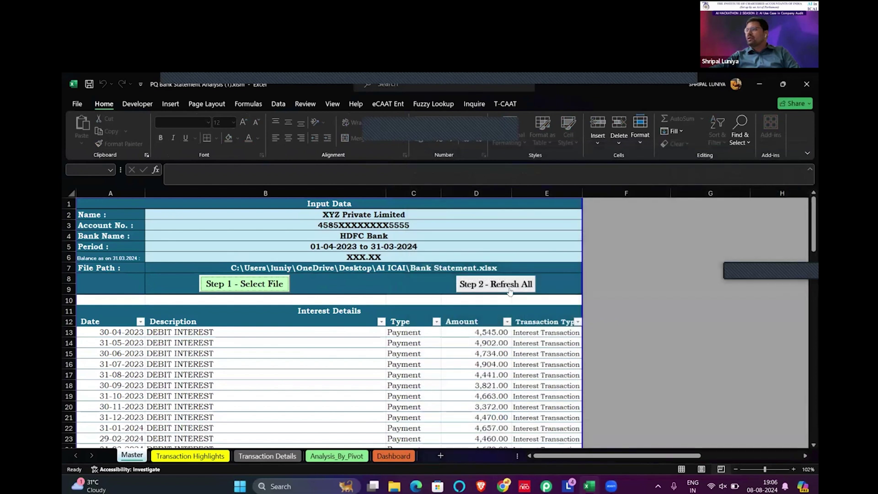
Refresh all queries on the Master sheet to load the selected bank statement
left_click(510, 292)
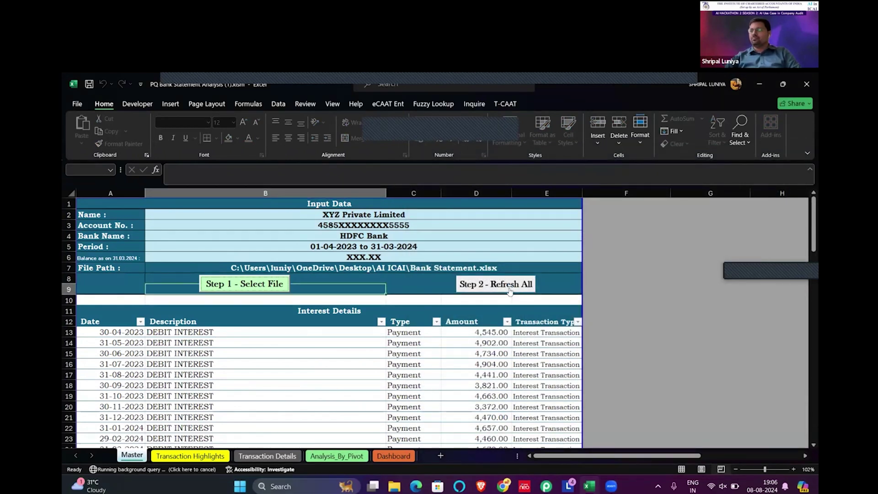
left_click(342, 399)
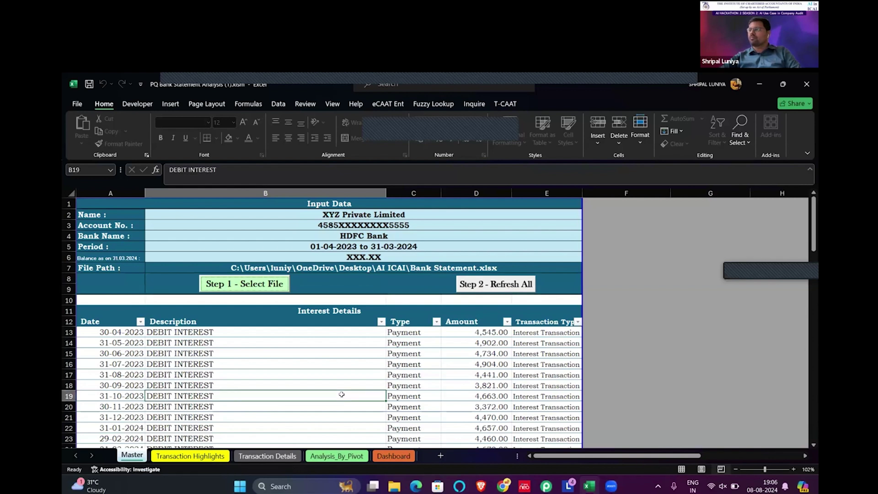
left_click(471, 293)
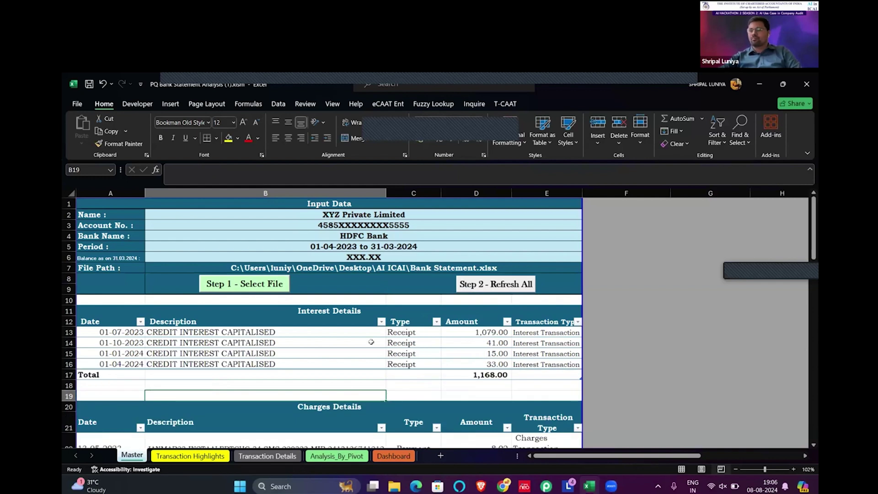
Look over the Interest Details and Charges Details on the Master sheet and refresh all queries again
scroll(371, 342, "down", 5)
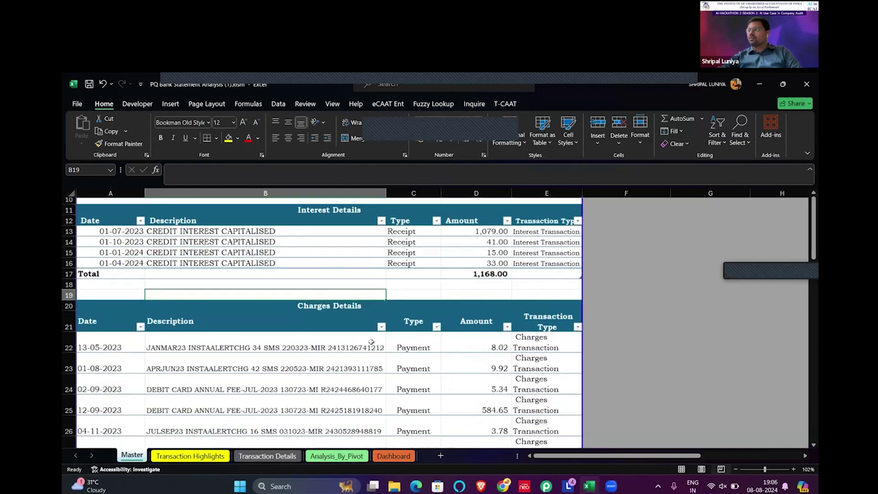
scroll(371, 342, "down", 5)
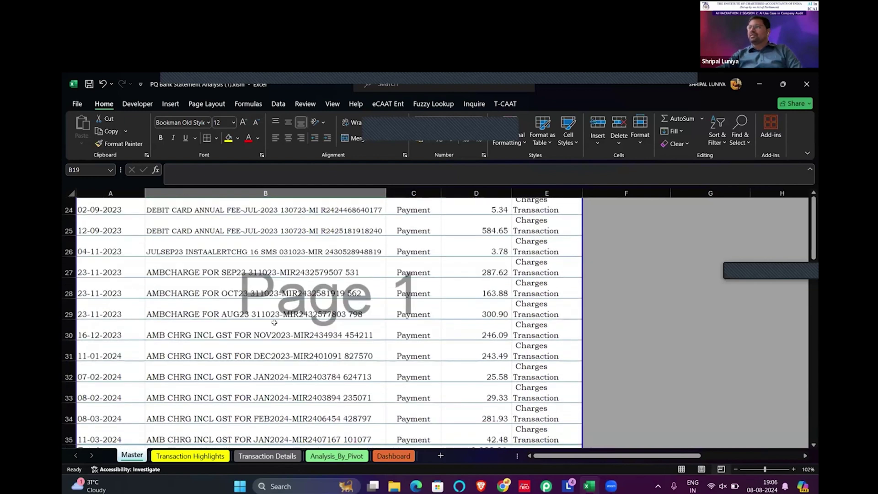
scroll(332, 328, "up", 10)
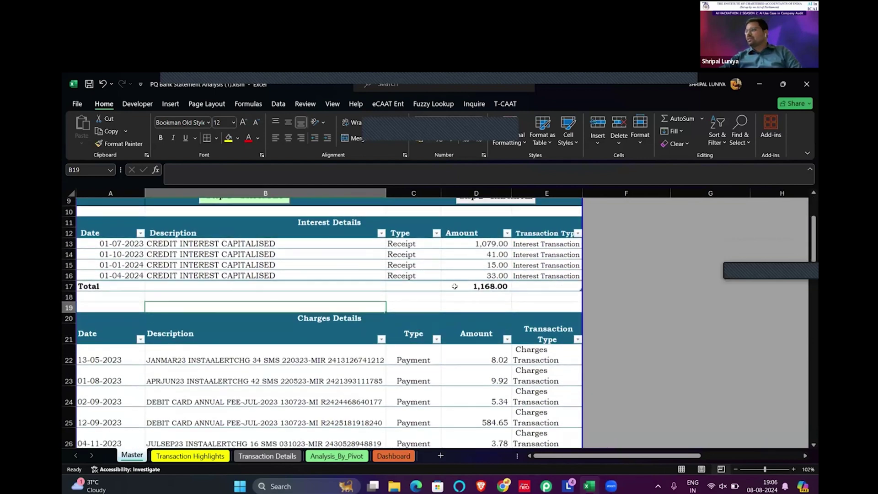
key("Down")
key("Down")
key("Down")
key("Down")
key("Down")
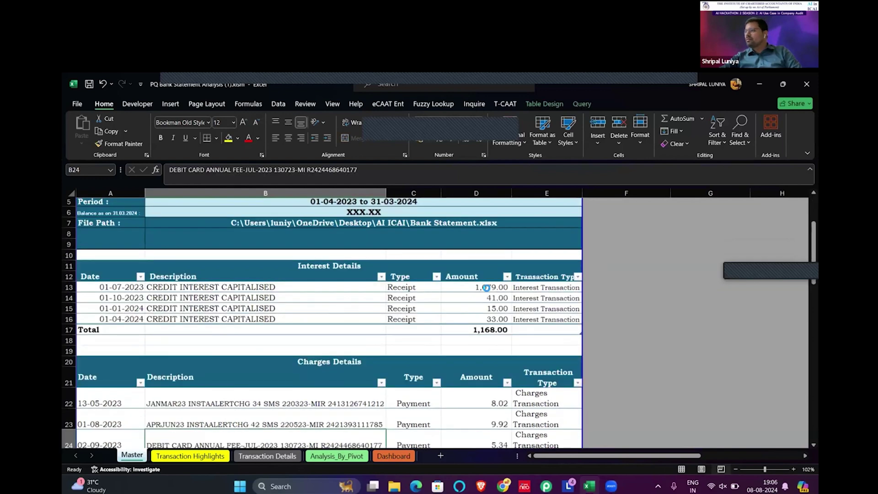
Review the Charges Details and the debit and credit figures per transaction type in the Transaction Summary on the Master sheet
scroll(486, 287, "up", 2)
scroll(485, 261, "down", 4)
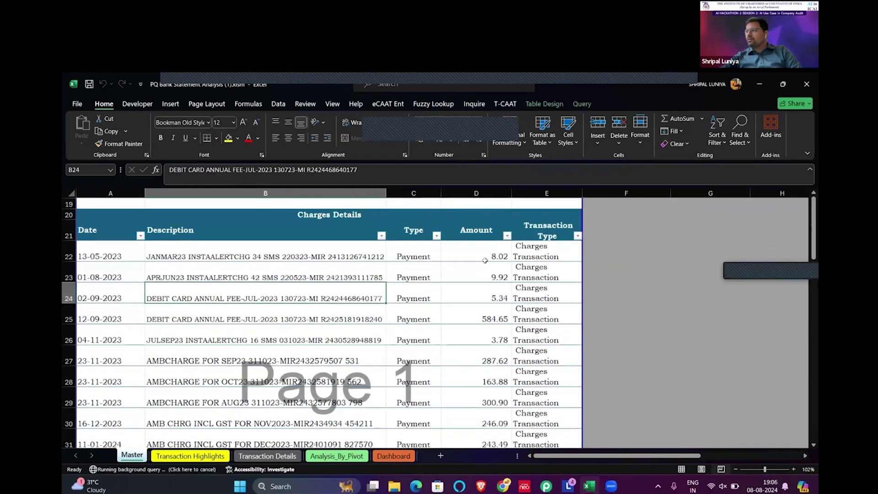
scroll(485, 260, "down", 1)
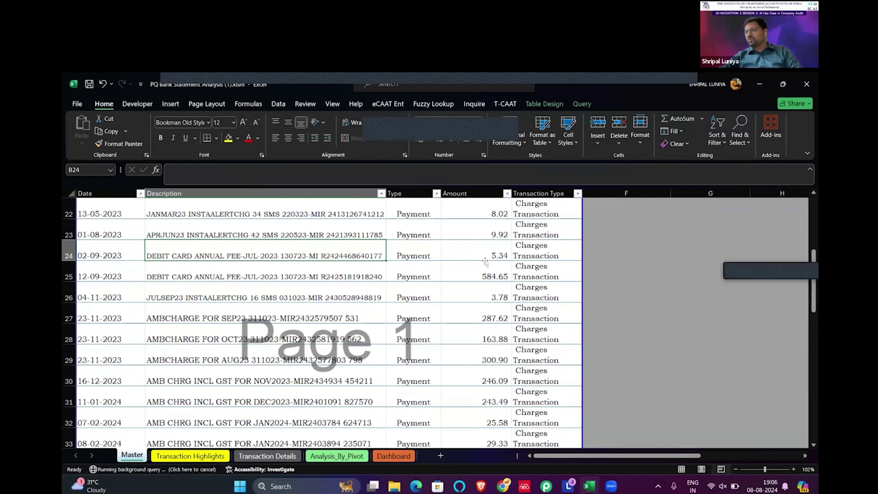
scroll(486, 262, "down", 7)
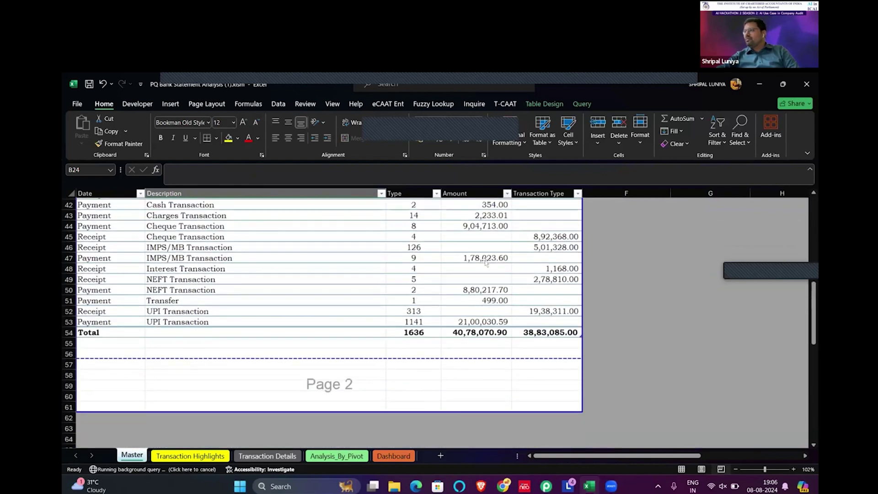
scroll(485, 262, "up", 1)
left_click(485, 262)
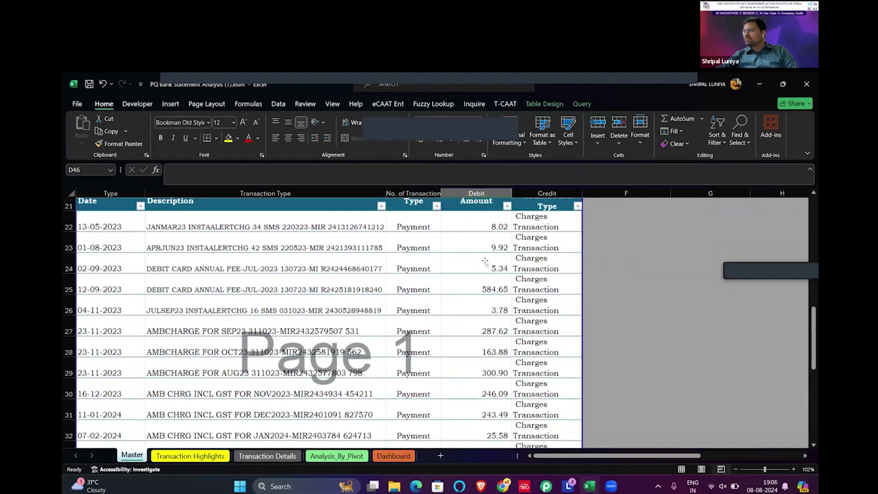
scroll(485, 262, "up", 3)
scroll(398, 403, "down", 3)
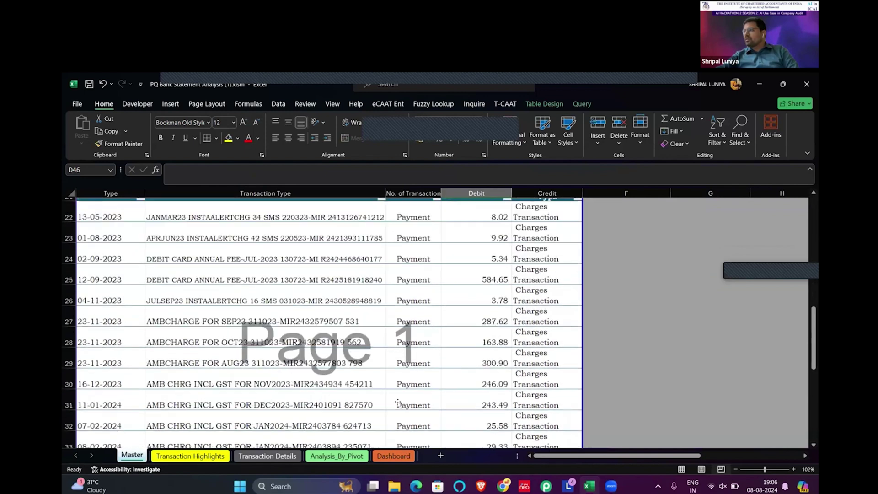
scroll(398, 402, "down", 5)
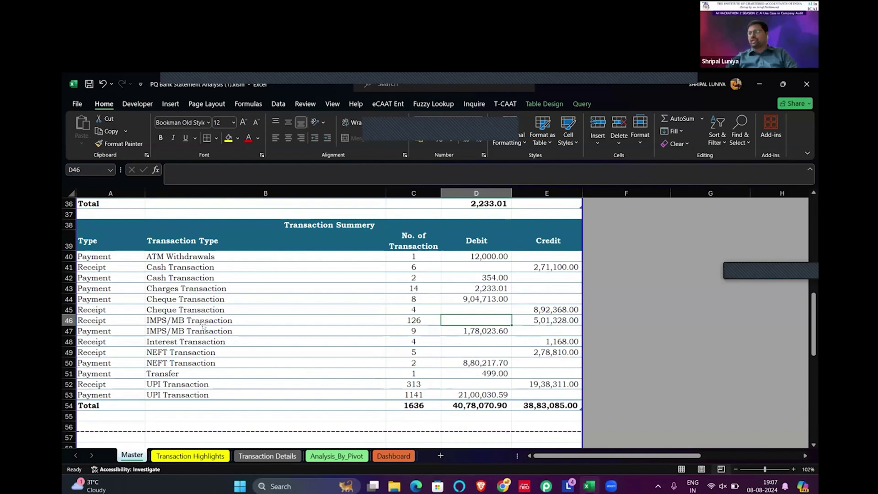
scroll(237, 354, "down", 1)
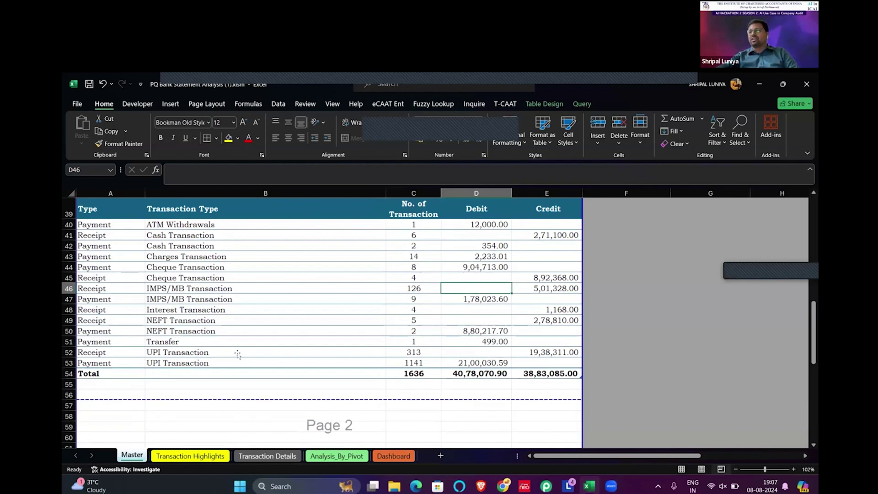
scroll(237, 354, "up", 1)
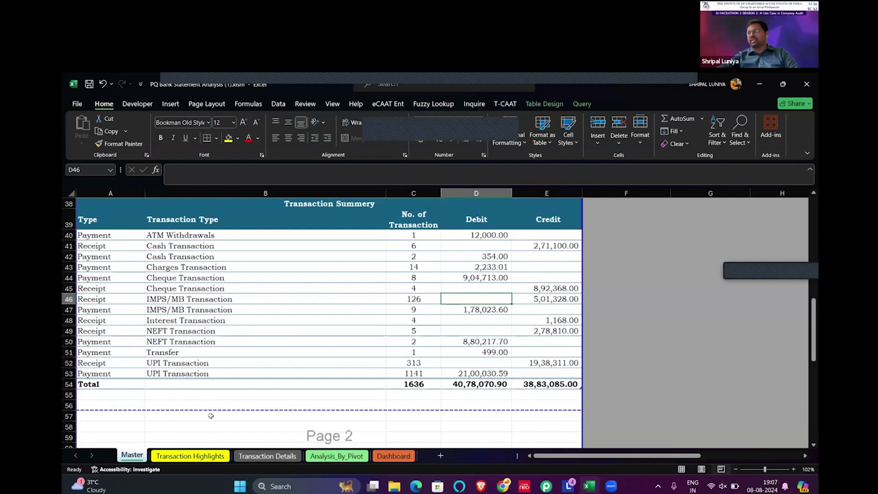
scroll(210, 416, "up", 2)
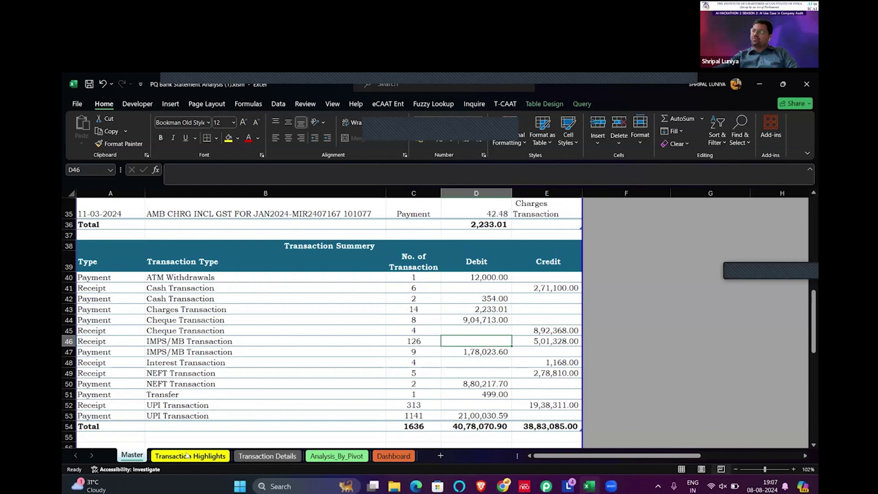
Open the Transaction Highlights sheet and review the top 10 entries from each transaction category down to the last row
key("ctrl+Page_Down")
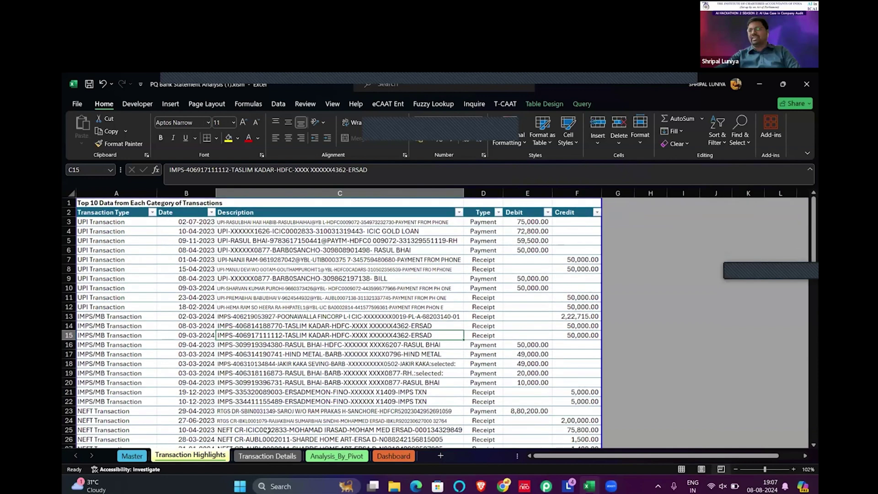
scroll(268, 429, "down", 10)
scroll(211, 332, "down", 4)
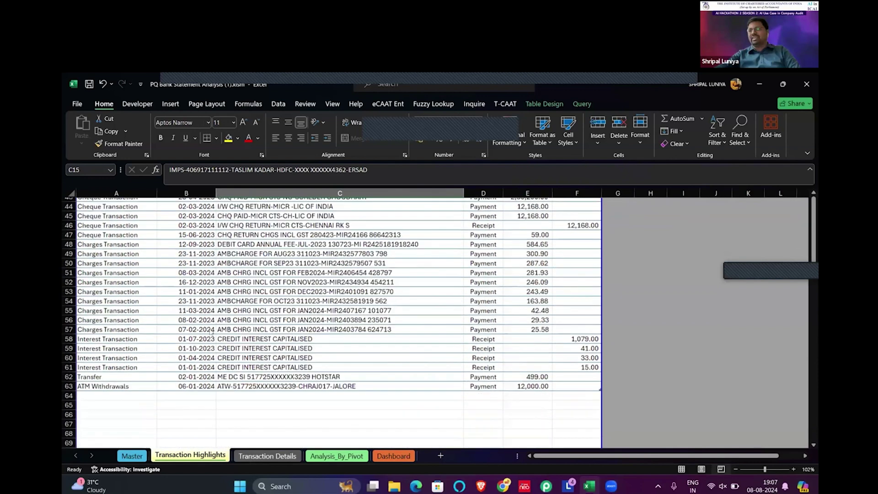
scroll(221, 299, "up", 2)
scroll(221, 299, "up", 12)
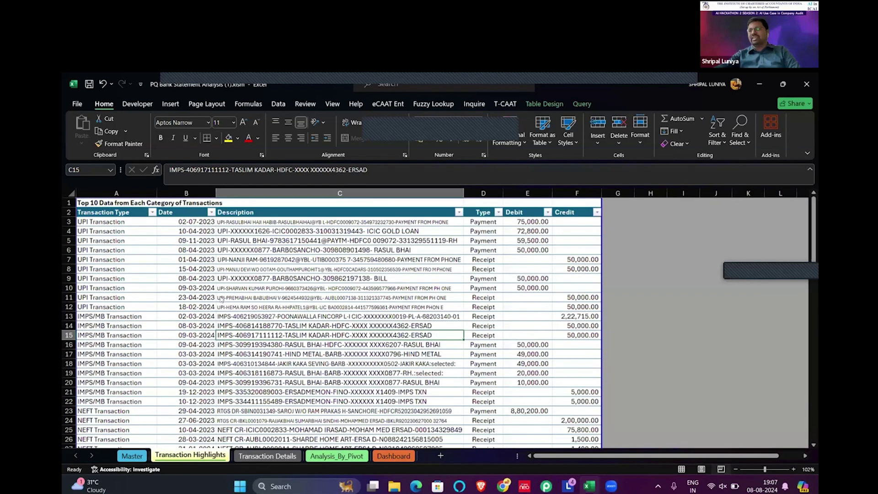
Open the Transaction Details sheet and look through the categorised list of individual bank transactions
key("ctrl+Page_Down")
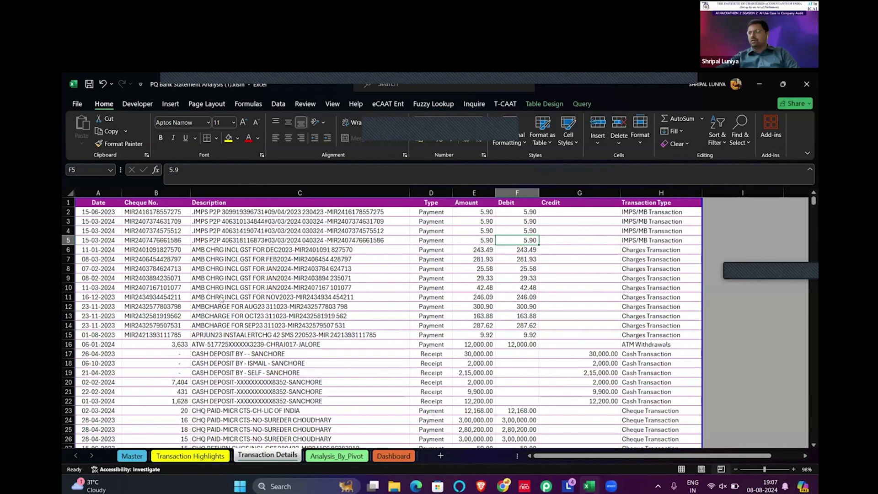
scroll(222, 300, "down", 4)
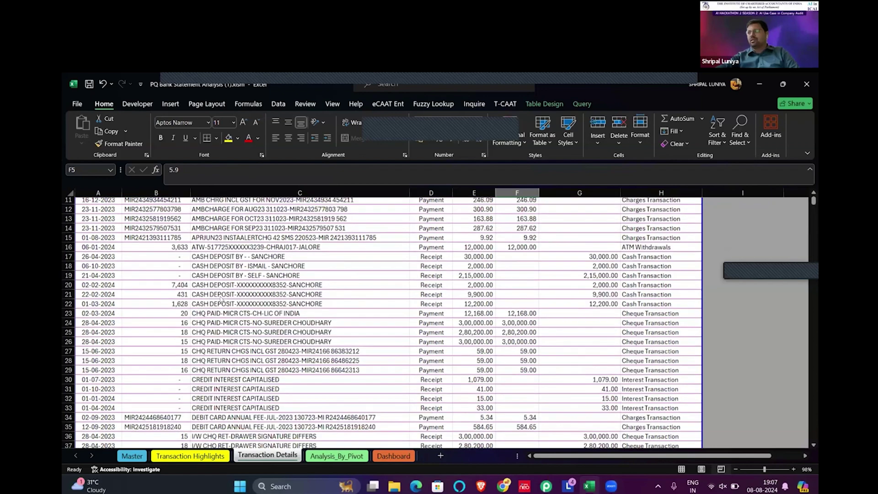
scroll(222, 300, "down", 7)
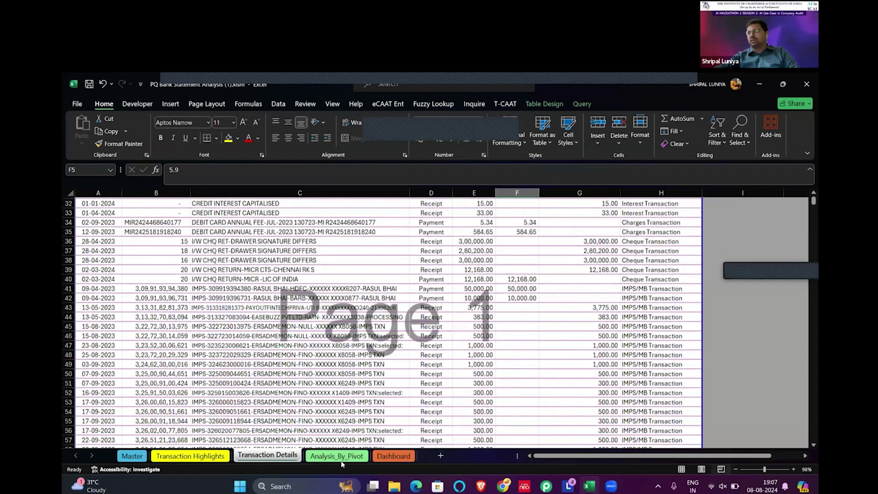
scroll(342, 464, "down", 10)
scroll(311, 430, "down", 20)
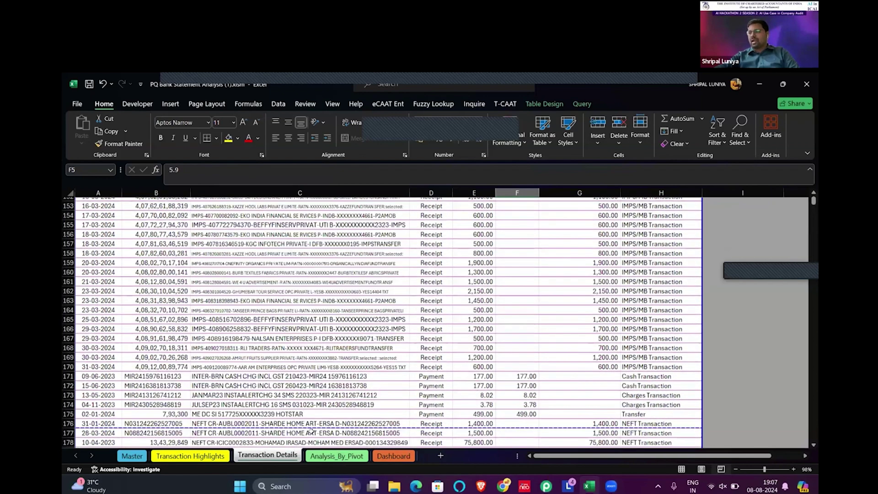
scroll(433, 215, "down", 16)
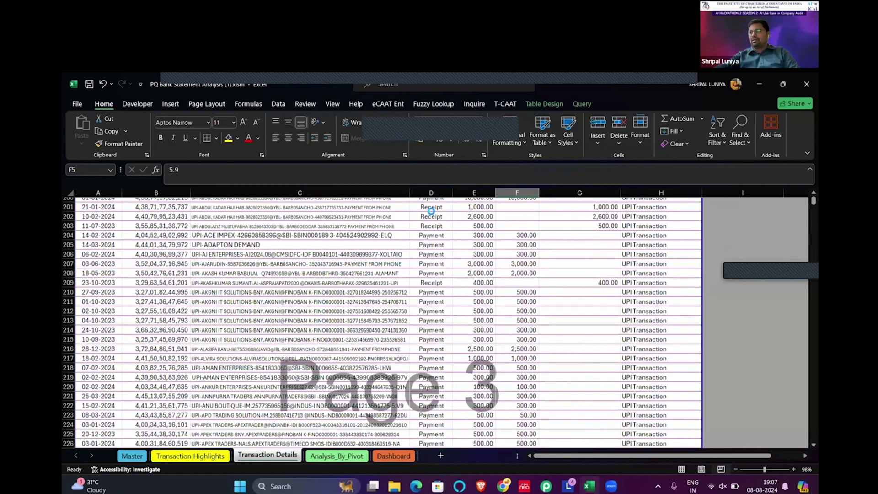
Refresh all pivot tables on the Analysis_By_Pivot sheet and widen column A so the particulars are fully readable
scroll(430, 211, "up", 20)
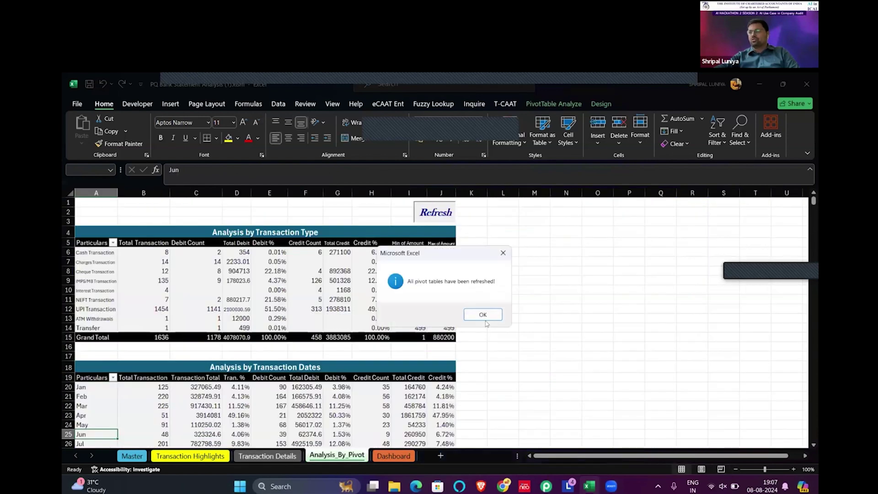
left_click(484, 315)
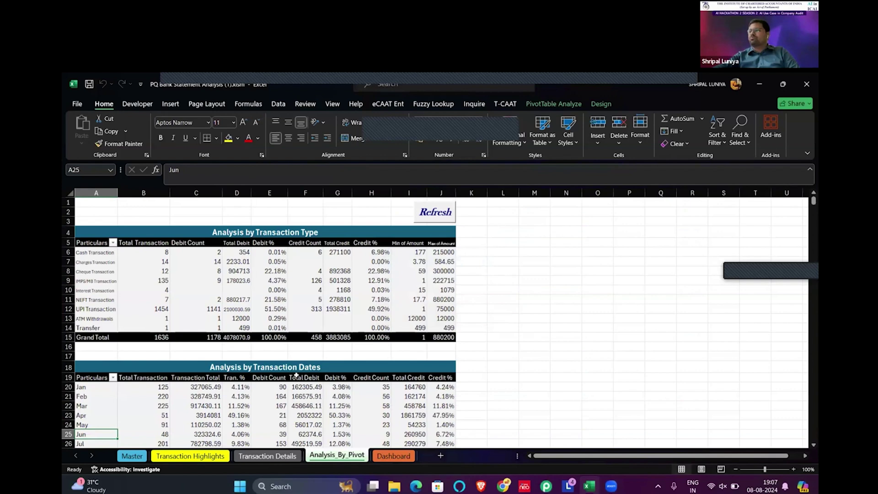
scroll(201, 309, "down", 3)
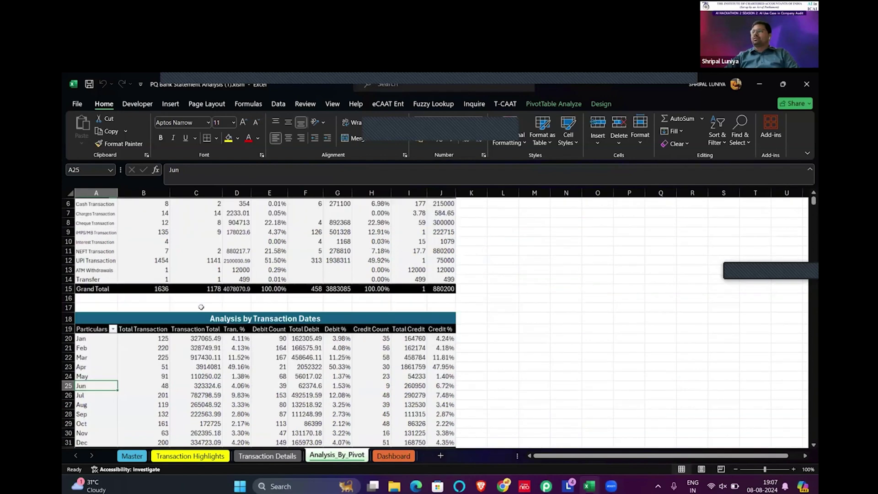
scroll(201, 308, "up", 3)
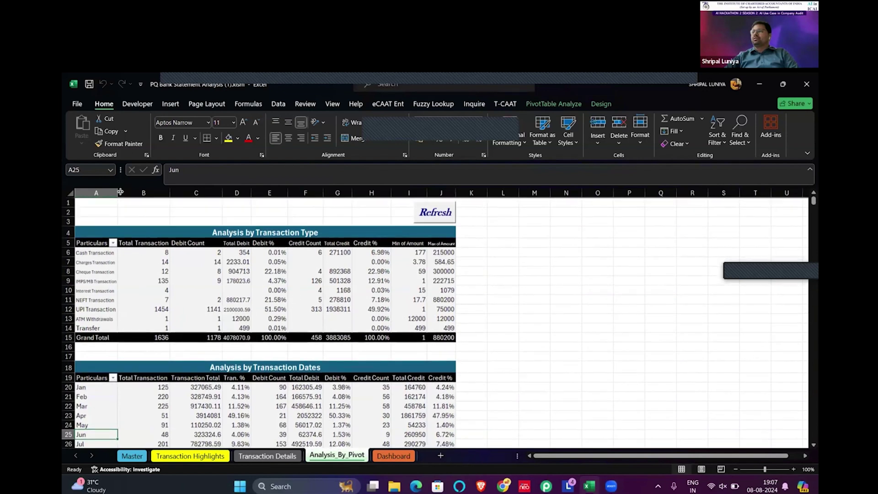
left_click_drag(118, 192, 167, 195)
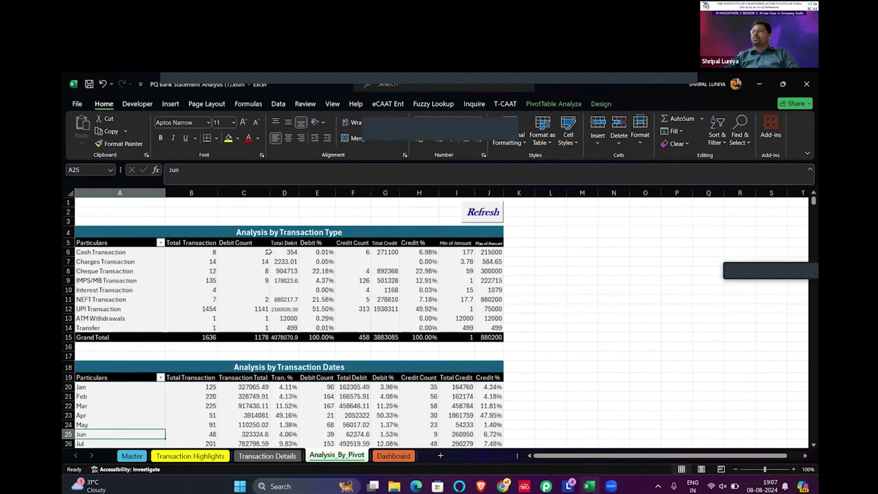
Examine the counts, totals and percentages in the Analysis by Transaction Type and Analysis by Transaction Dates pivot tables
left_click(268, 262)
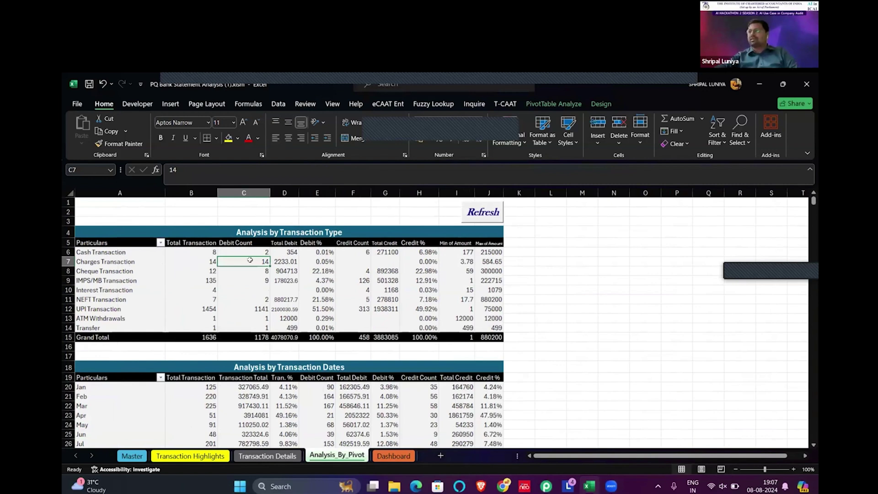
mouse_move(250, 279)
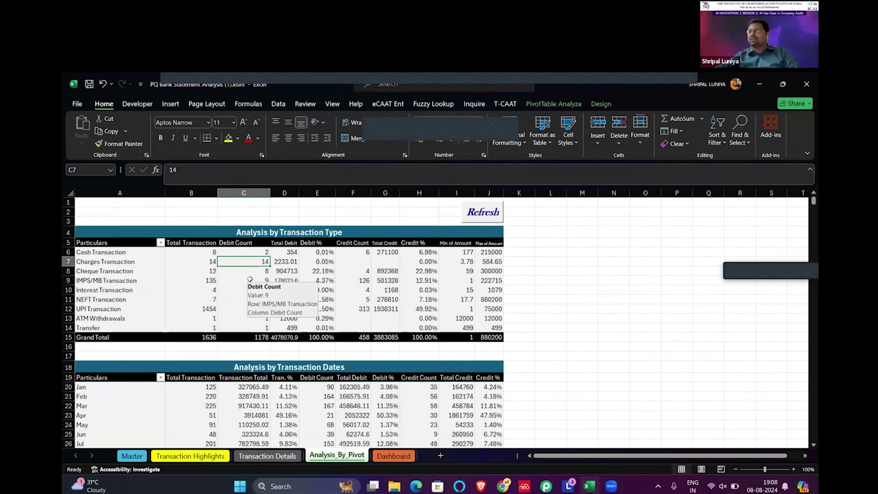
left_click(181, 261)
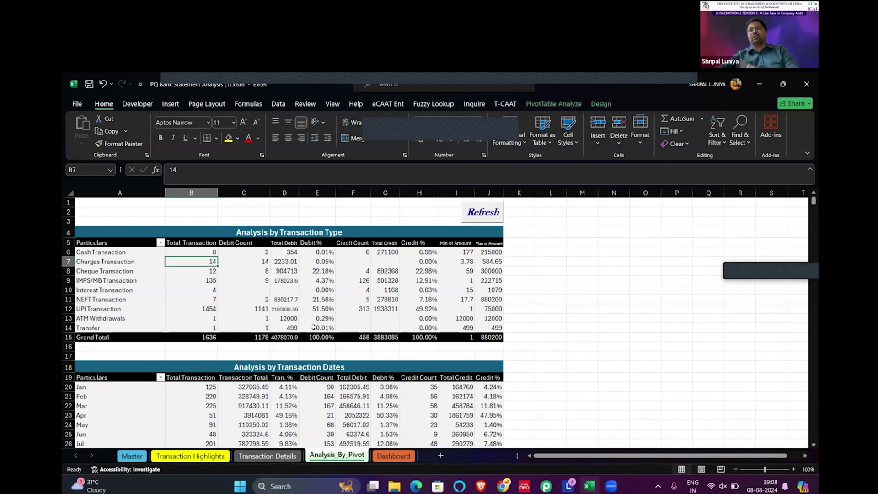
scroll(314, 327, "down", 2)
left_click(273, 365)
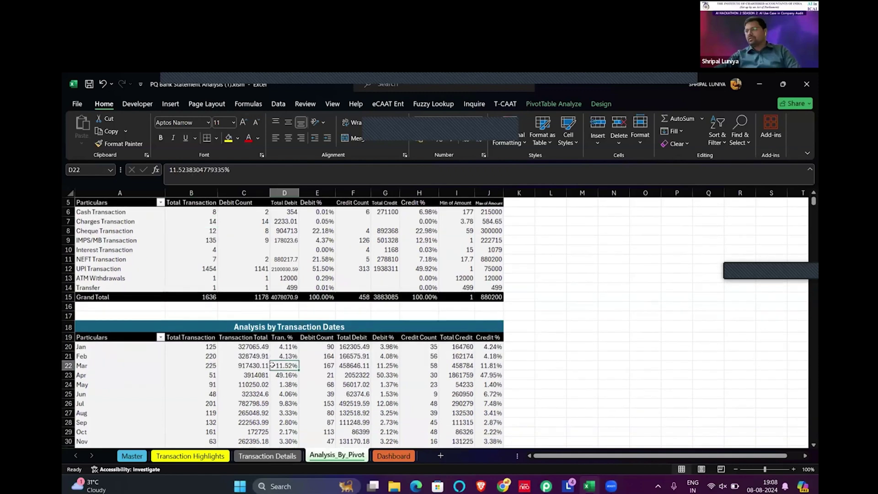
scroll(276, 357, "down", 2)
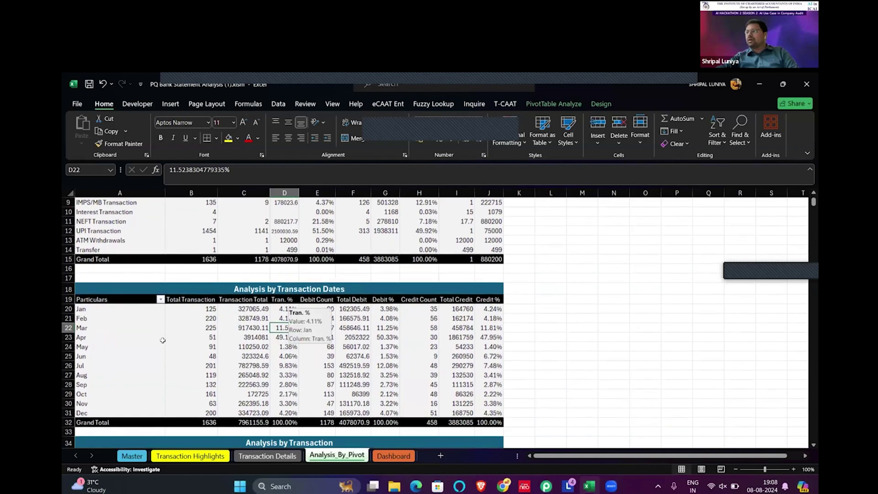
scroll(230, 378, "down", 1)
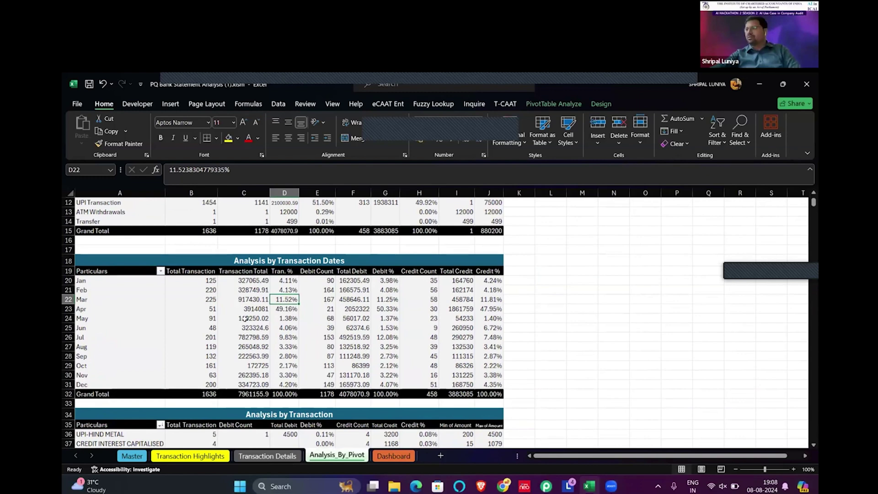
Examine the Analysis by Transaction pivot table per party and compare it with the month-wise figures above it
scroll(246, 319, "down", 3)
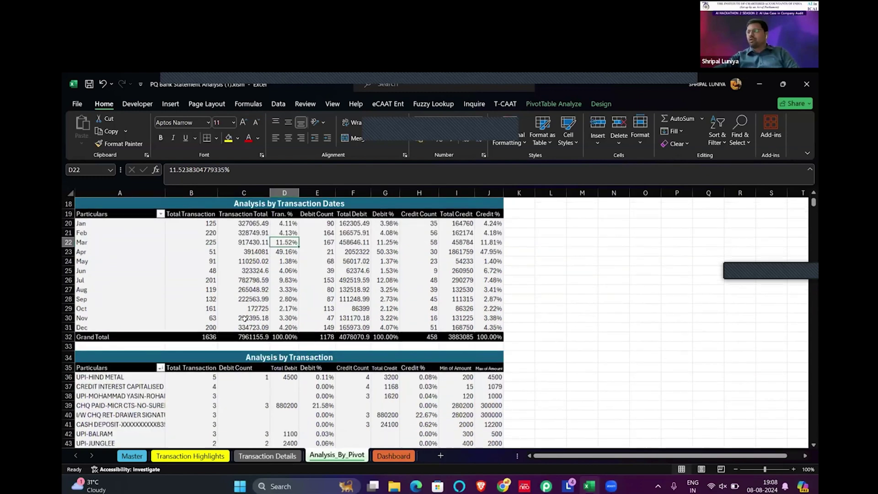
scroll(245, 319, "down", 1)
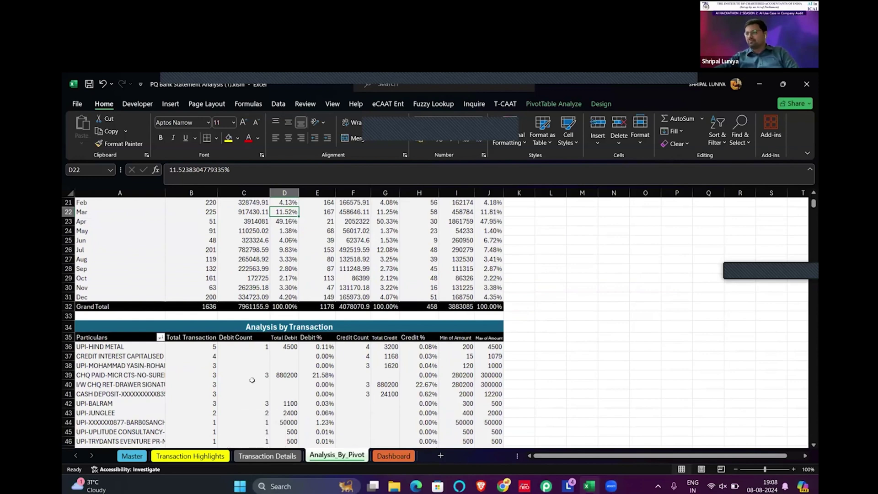
scroll(252, 380, "up", 5)
scroll(201, 312, "down", 6)
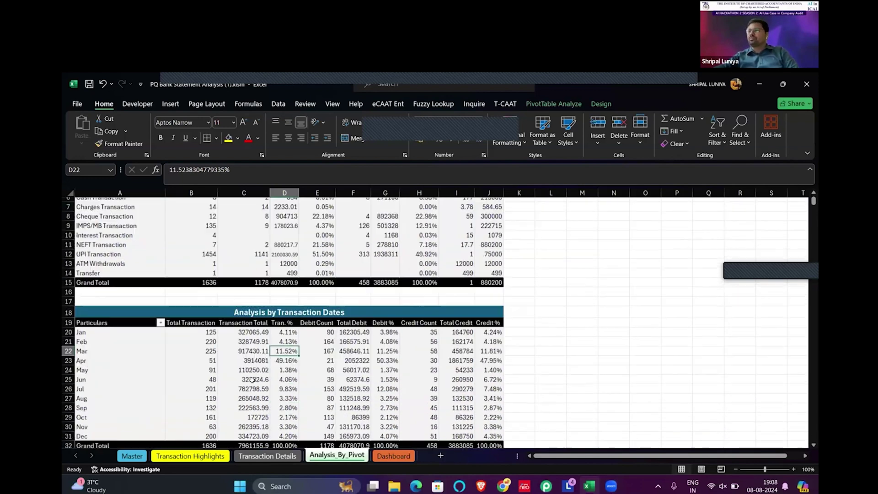
scroll(201, 311, "down", 4)
scroll(225, 325, "up", 2)
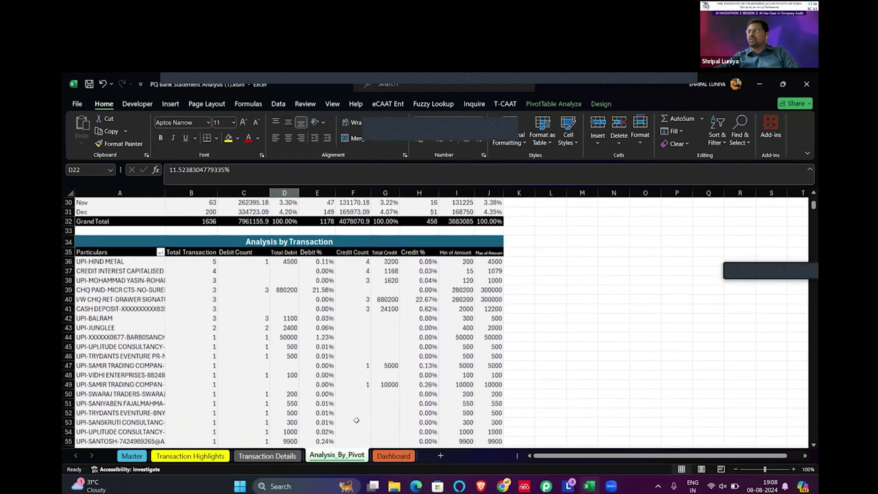
View the Dashboard charts, glance at Transaction Highlights and return to the upper part of the Master sheet
left_click(392, 456)
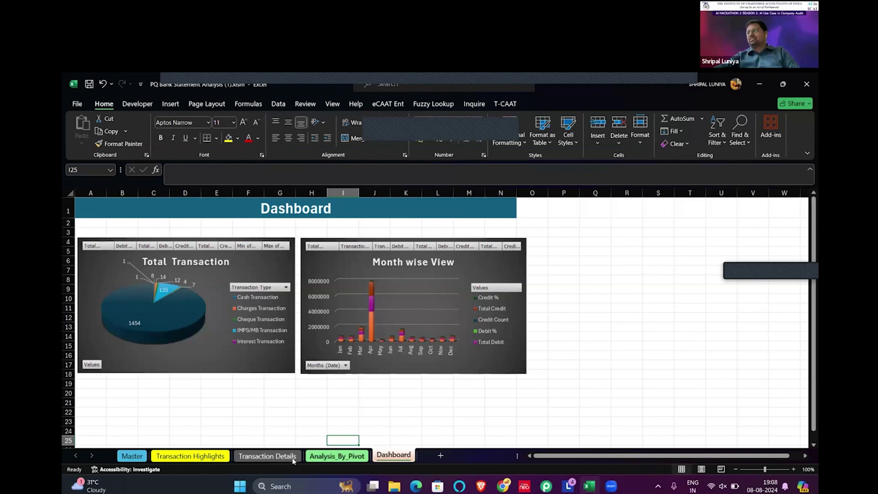
left_click(130, 459)
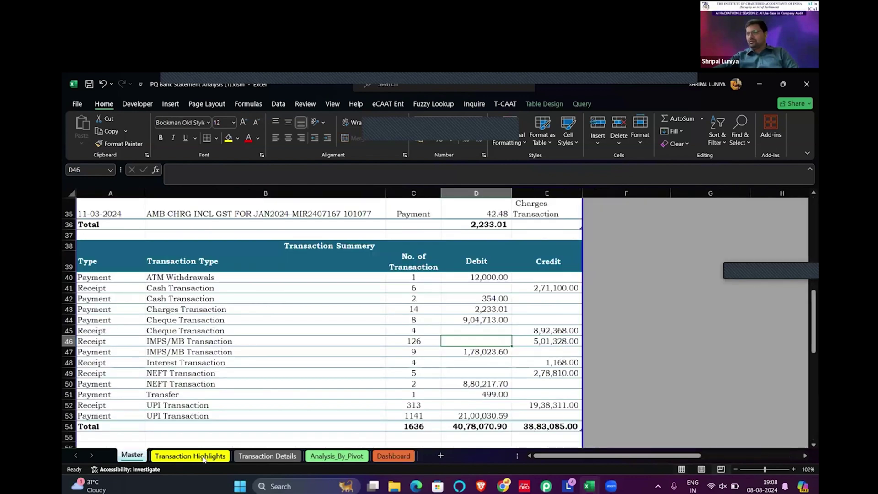
key("ctrl+Page_Down")
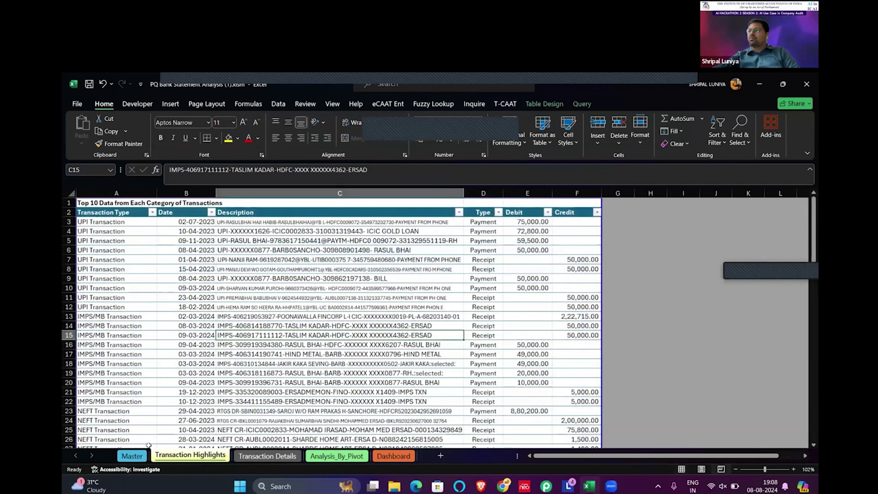
left_click(141, 455)
scroll(198, 403, "up", 15)
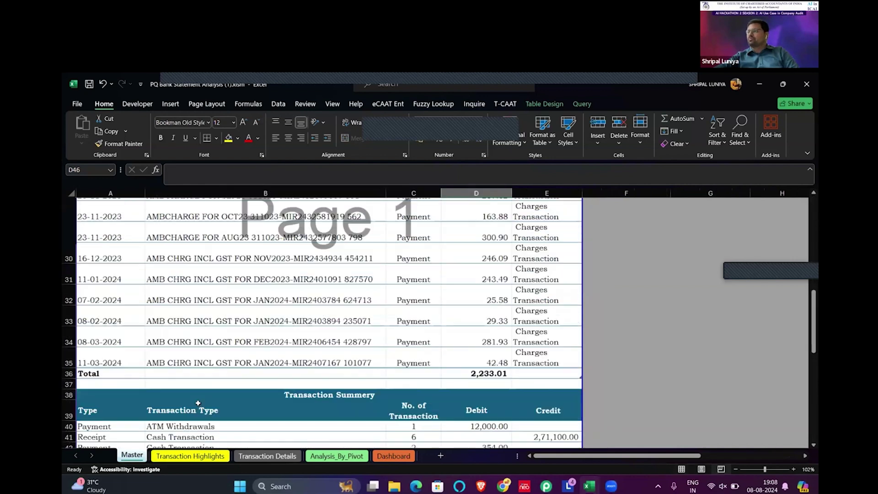